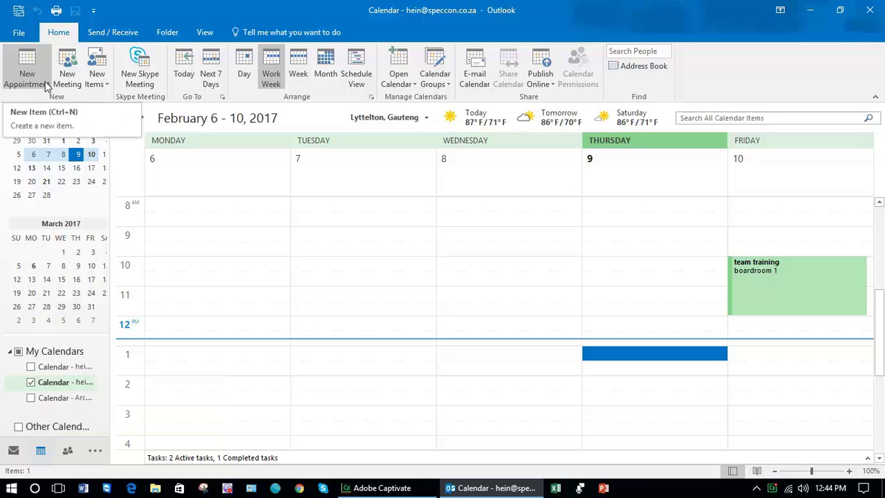
# Step: Start a new meeting and add the suggested colleague as an attendee
pyautogui.click(67, 76)
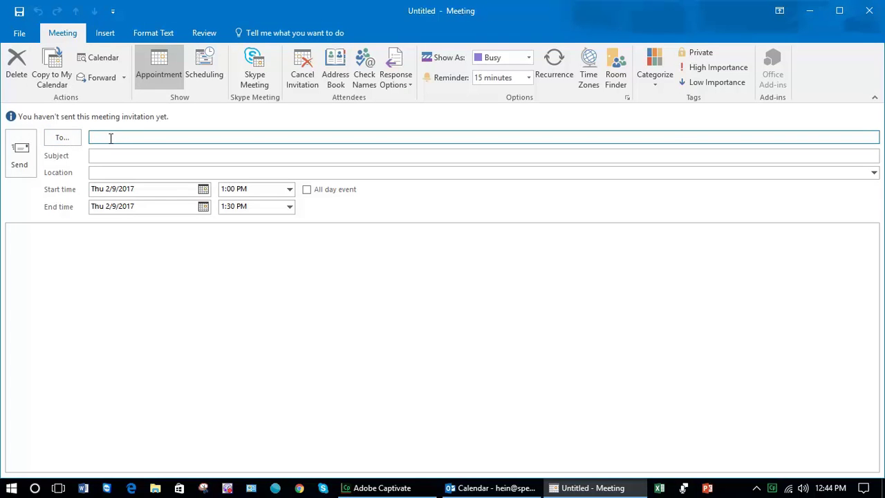
pyautogui.write('ro')
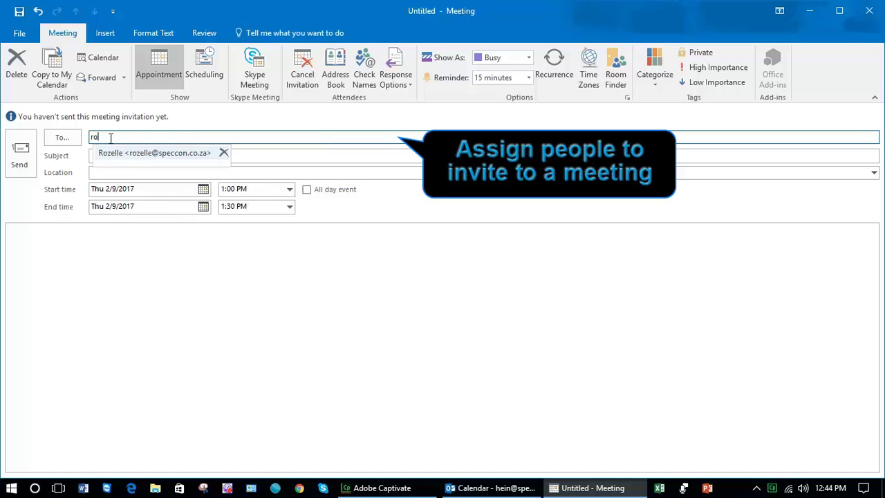
pyautogui.click(126, 157)
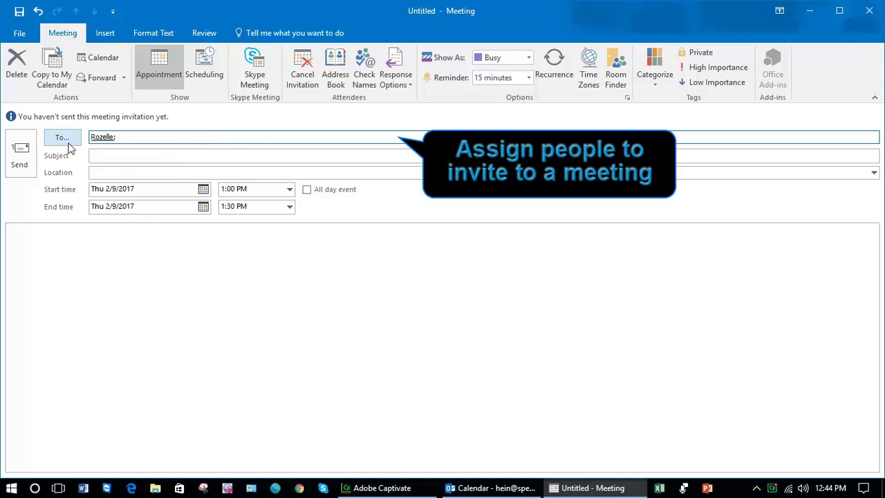
# Step: In the address book, add two extra required attendees, then remove both, keeping only the first
pyautogui.click(68, 144)
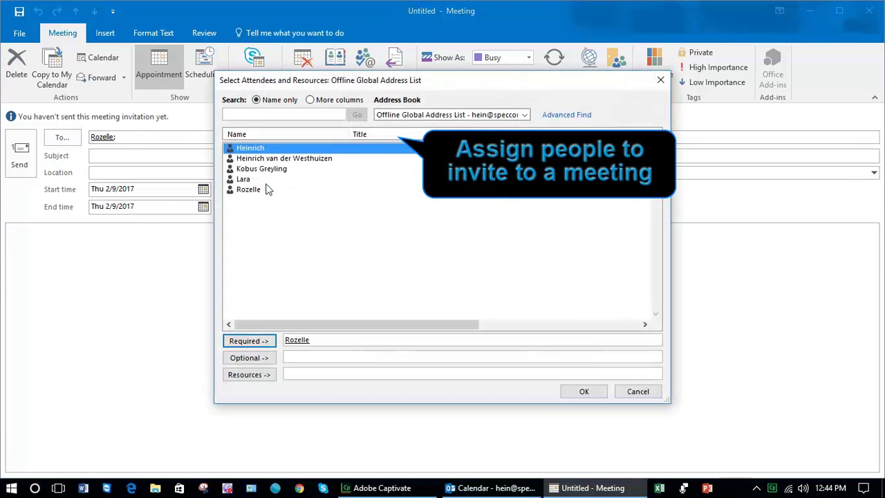
pyautogui.click(263, 168)
pyautogui.click(249, 340)
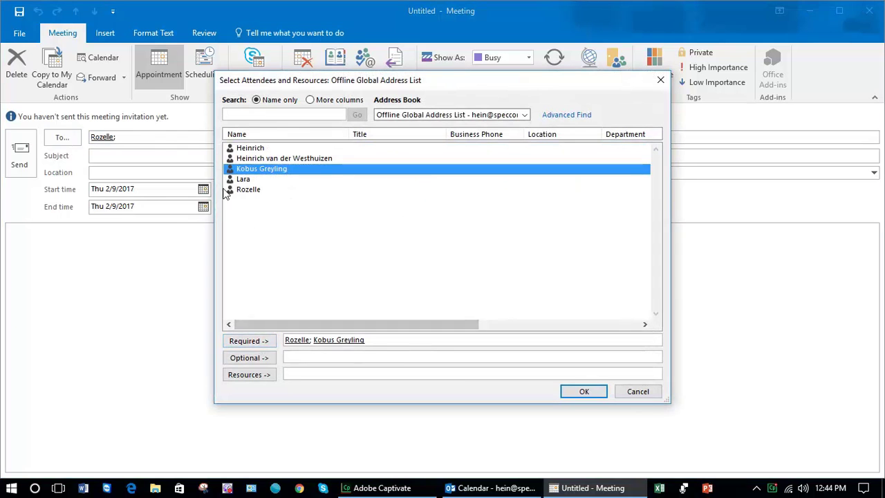
pyautogui.click(247, 179)
pyautogui.click(269, 340)
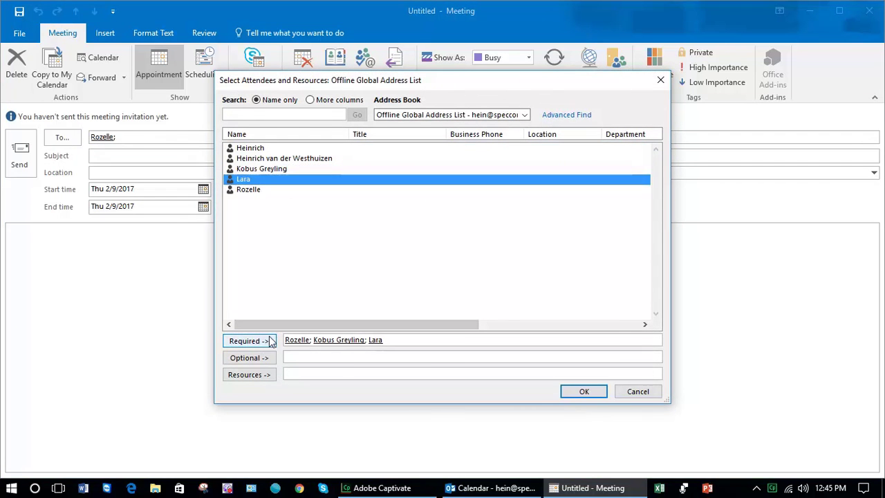
pyautogui.click(331, 339)
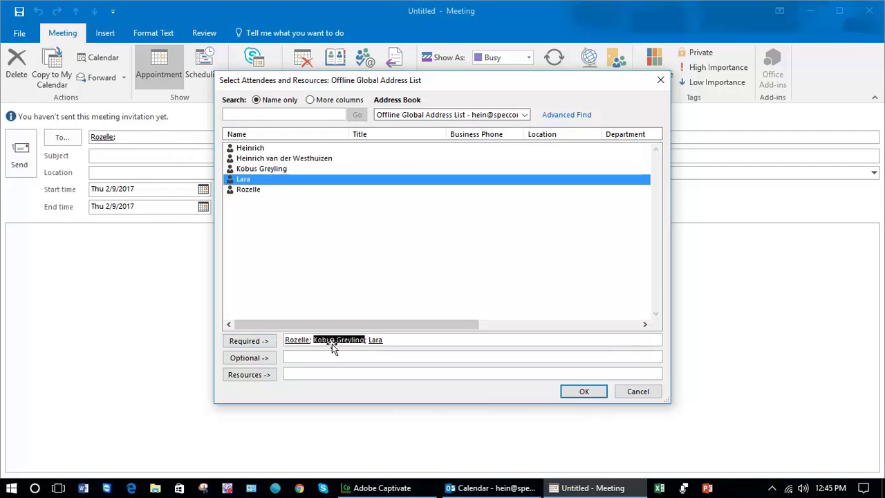
pyautogui.press('Delete')
pyautogui.click(328, 339)
pyautogui.press('Delete')
pyautogui.press('BackSpace')
pyautogui.click(585, 392)
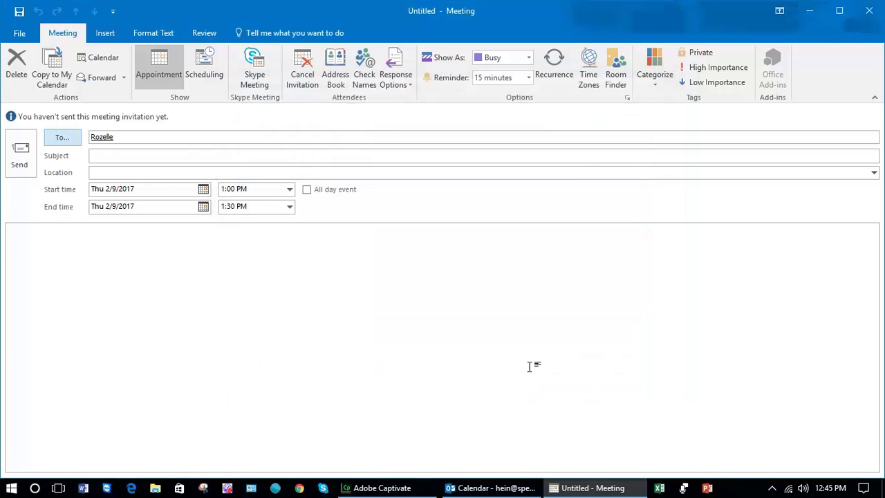
# Step: Enter subject 'Financial year end' and location 'Room 7'
pyautogui.click(105, 156)
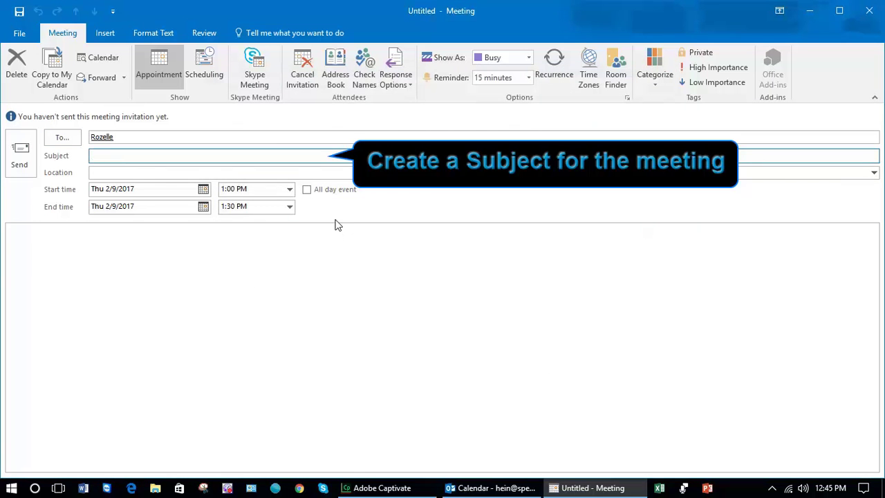
pyautogui.write('Financial year end')
pyautogui.press('Tab')
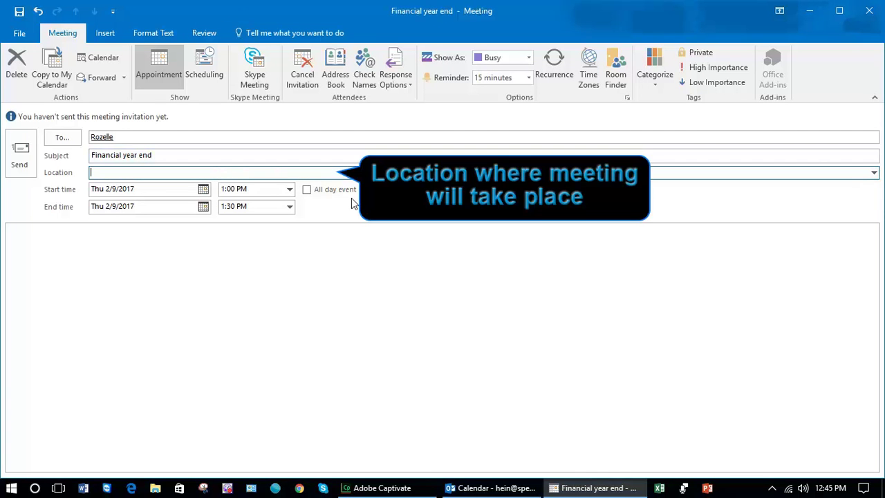
pyautogui.write('Room 7')
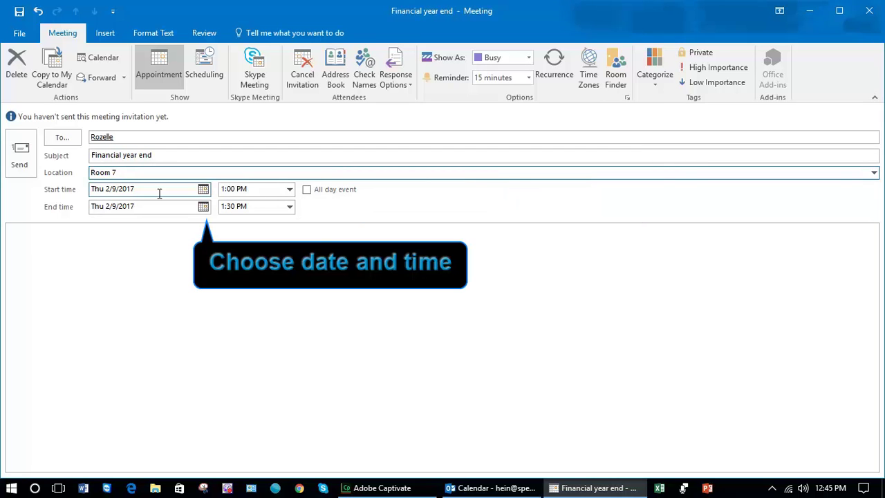
# Step: Schedule the meeting for Tue 2/14/2017, 2:00 PM to 3:30 PM
pyautogui.click(290, 190)
pyautogui.click(254, 227)
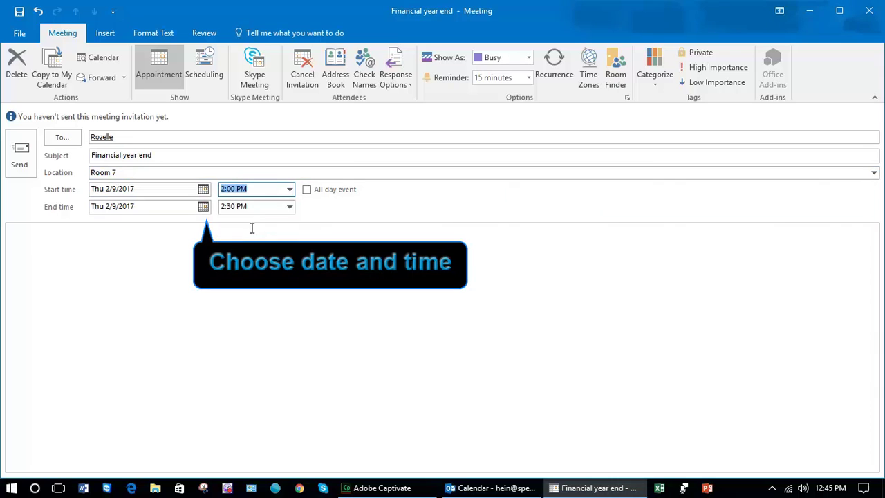
pyautogui.click(290, 206)
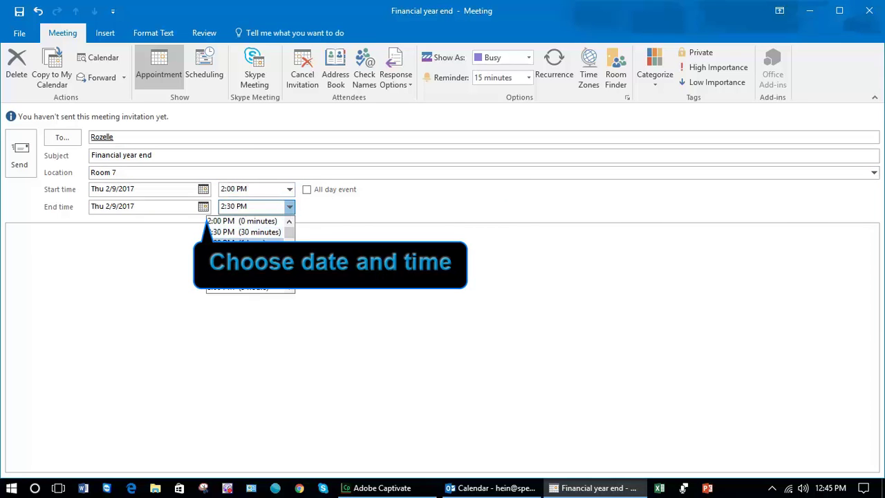
pyautogui.click(242, 253)
pyautogui.click(203, 188)
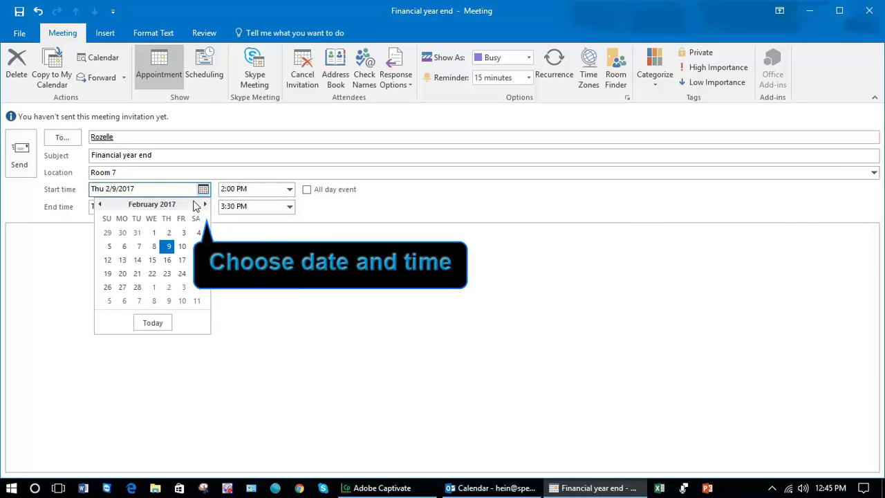
pyautogui.click(137, 260)
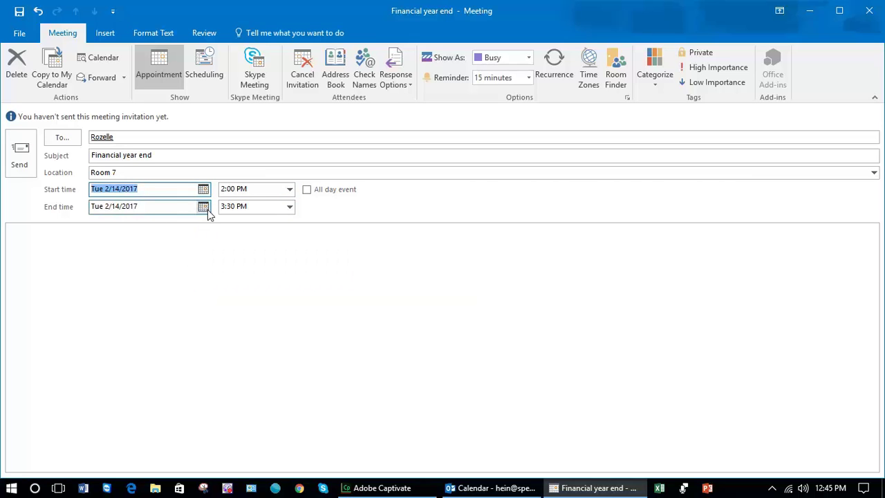
pyautogui.click(184, 237)
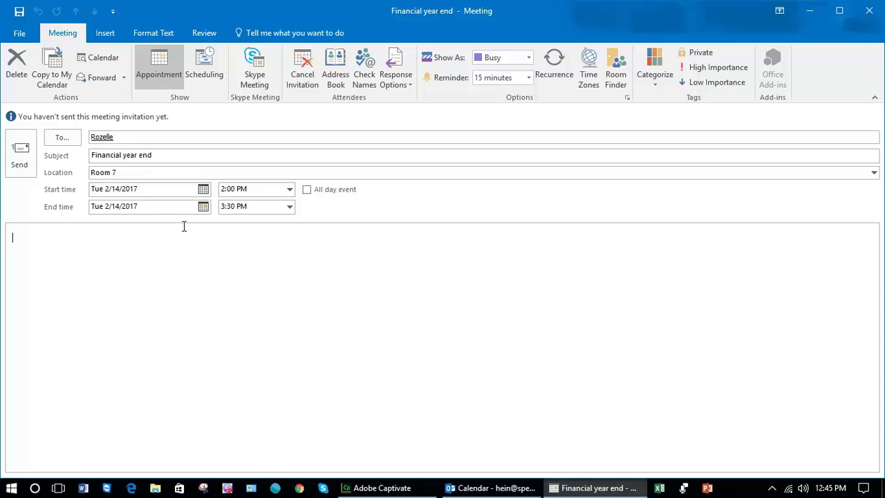
pyautogui.click(110, 34)
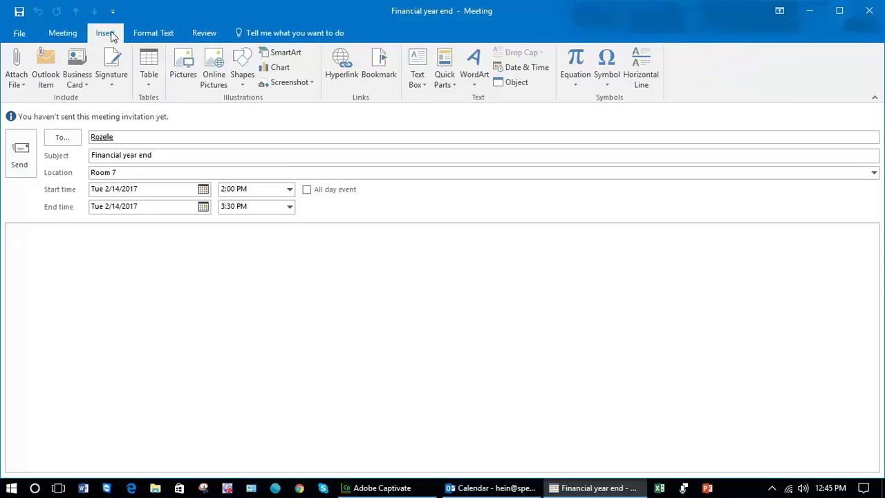
pyautogui.click(21, 79)
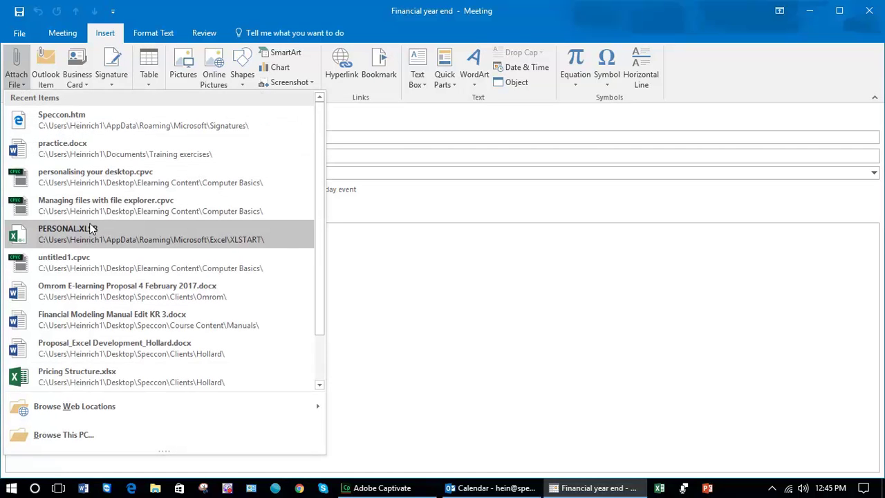
pyautogui.click(385, 312)
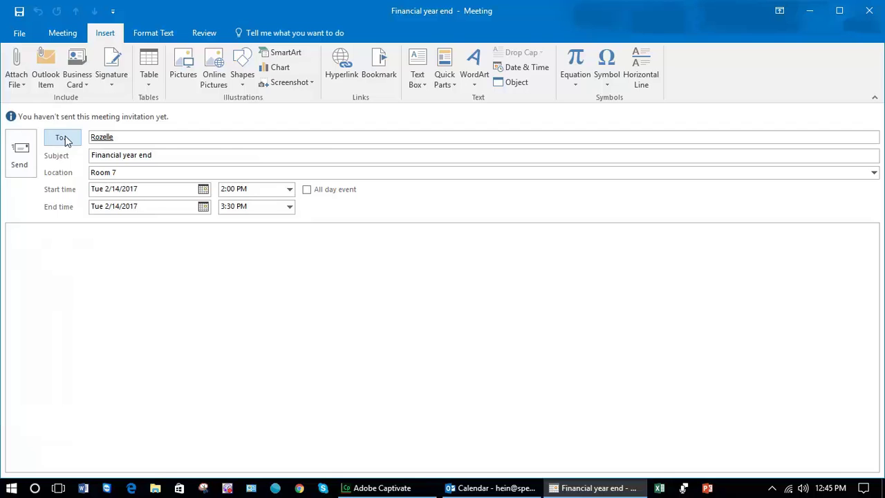
pyautogui.click(66, 35)
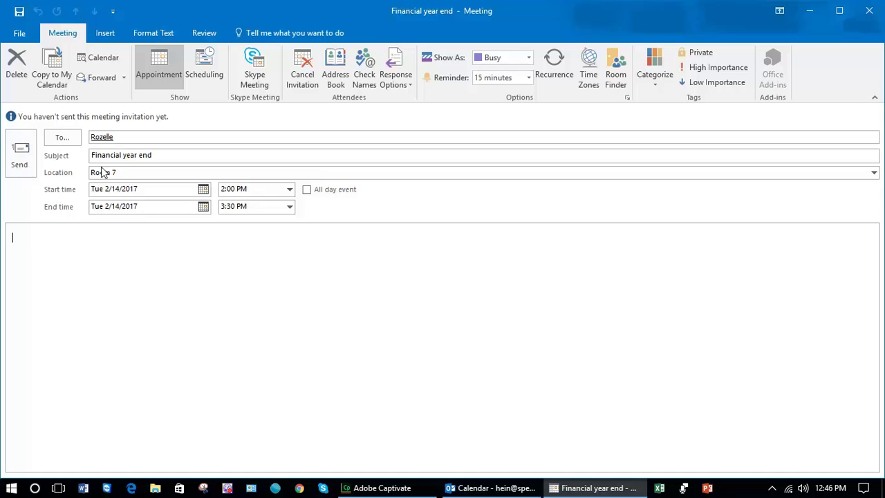
# Step: Show the Scheduling Assistant with both attendees' free/busy rows
pyautogui.click(204, 69)
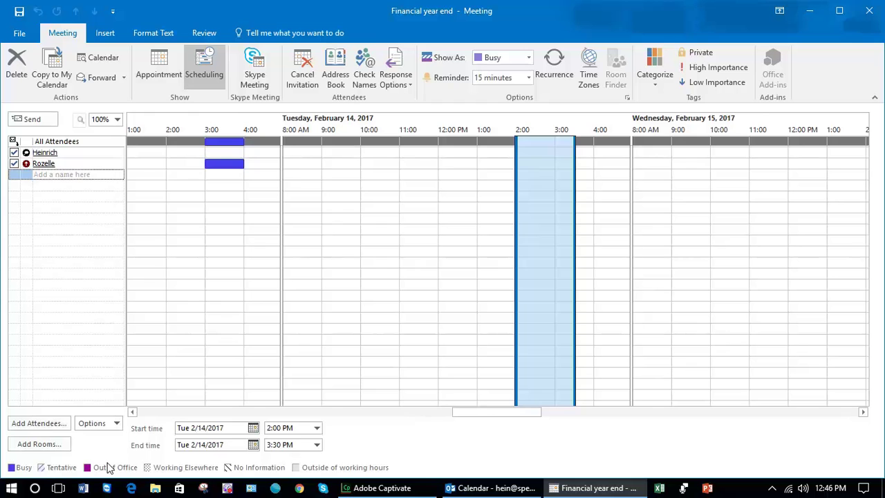
# Step: Change both the start and end dates to February 13, 2017
pyautogui.click(253, 428)
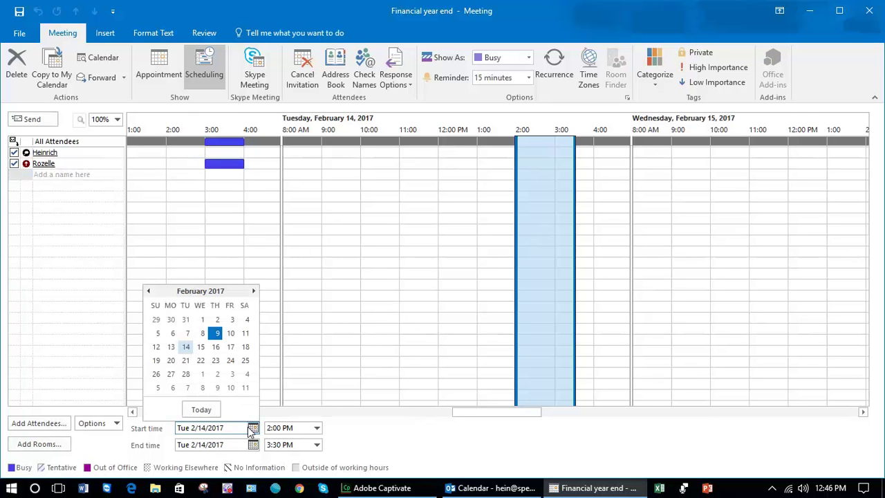
pyautogui.click(170, 346)
pyautogui.click(253, 445)
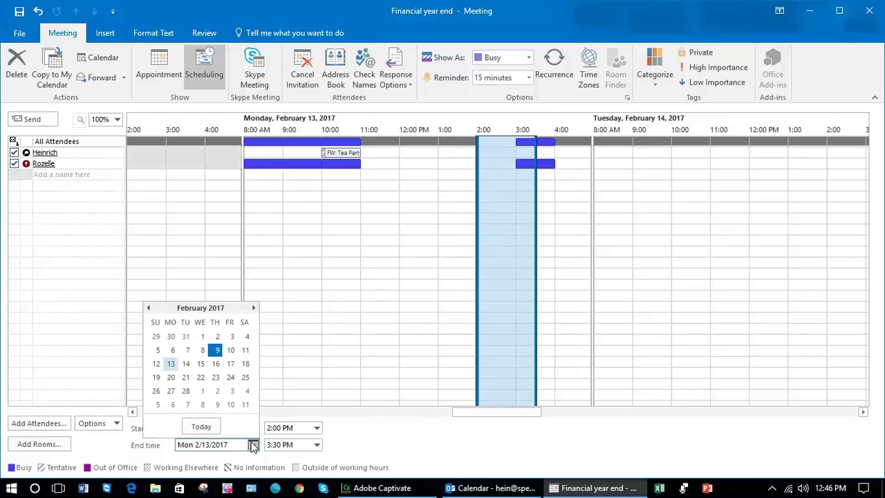
pyautogui.click(170, 365)
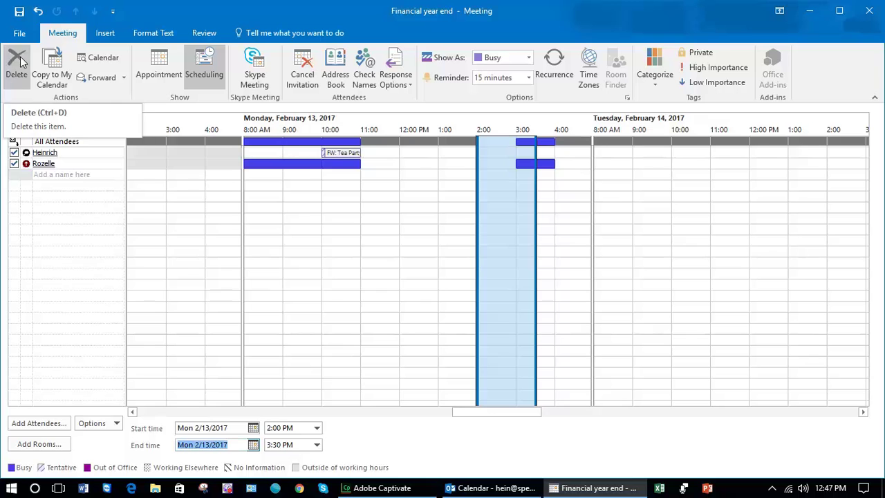
# Step: AutoPick the next slot free for all people and resources
pyautogui.click(98, 428)
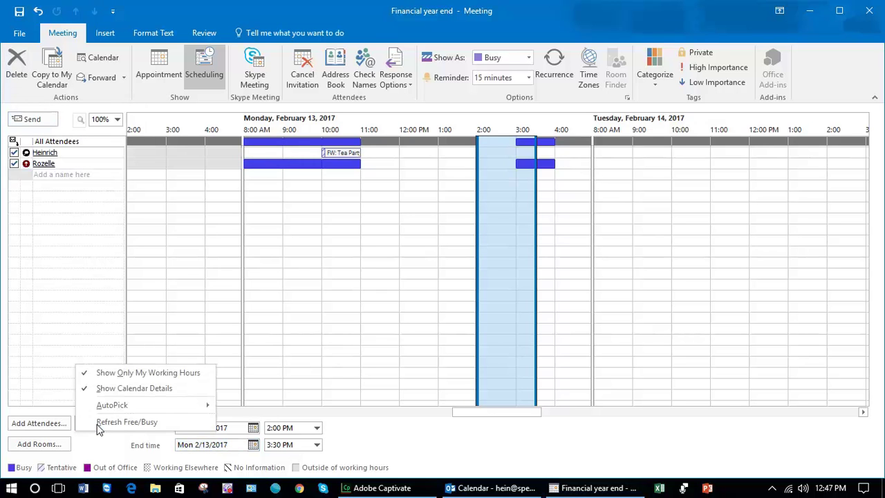
pyautogui.moveTo(114, 404)
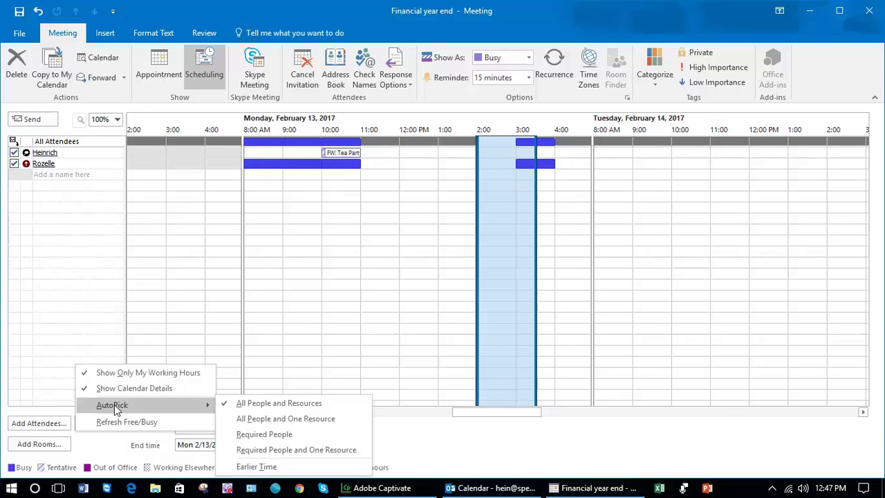
pyautogui.click(240, 402)
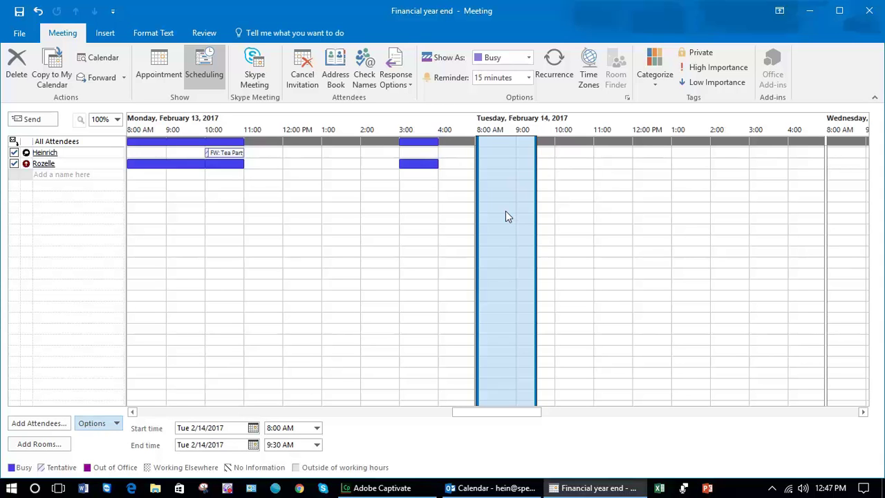
# Step: Switch back to the Appointment view to review the 8:00–9:30 AM invitation
pyautogui.click(167, 67)
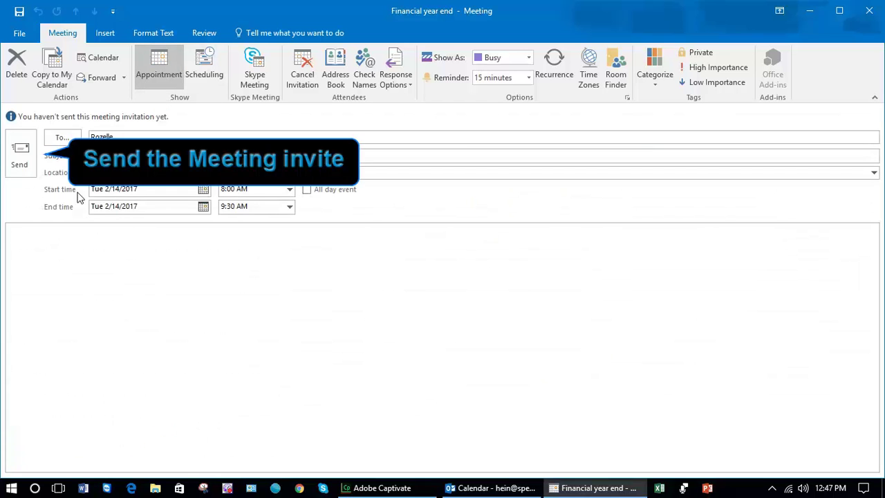